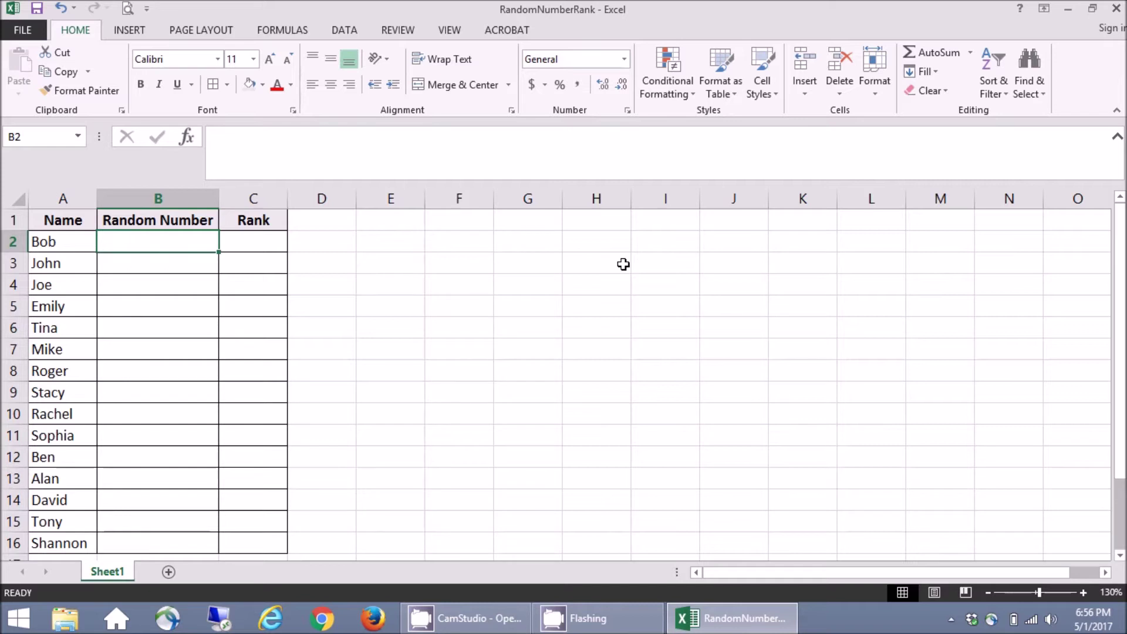
Enter =RAND() in B2 and fill it down through B16
{"action": "type", "text": "="}
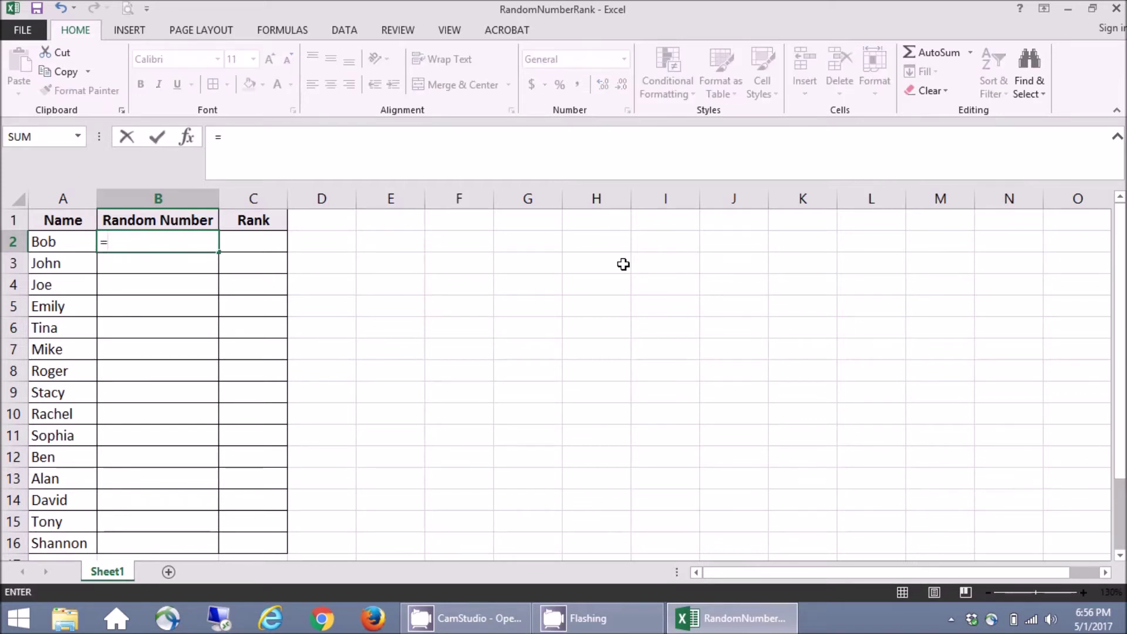
{"action": "type", "text": "rand"}
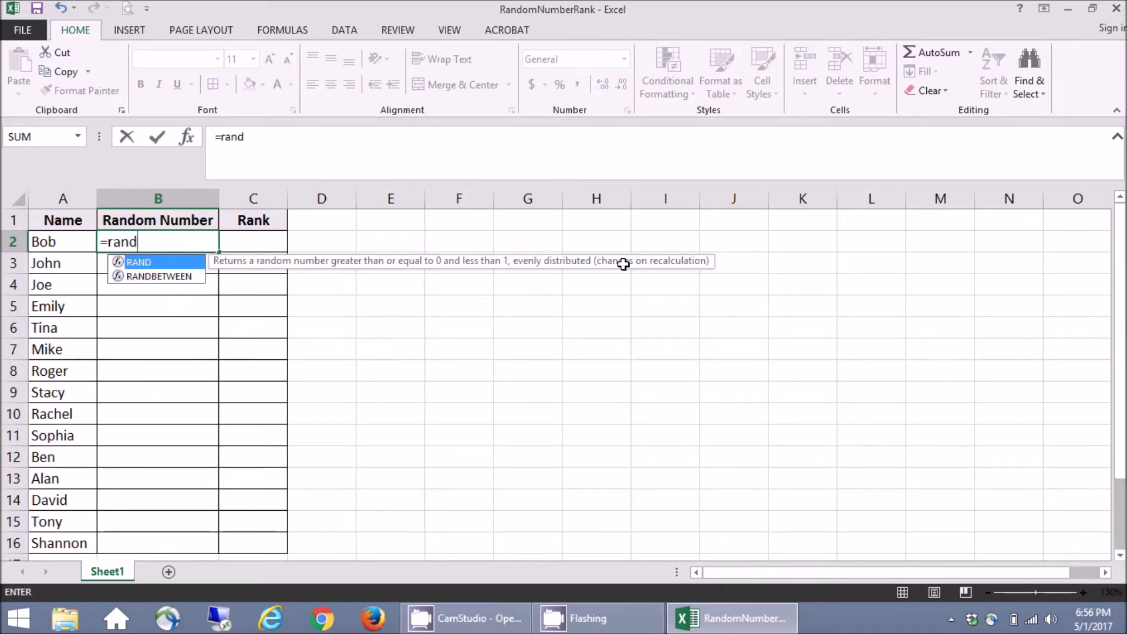
{"action": "type", "text": "()"}
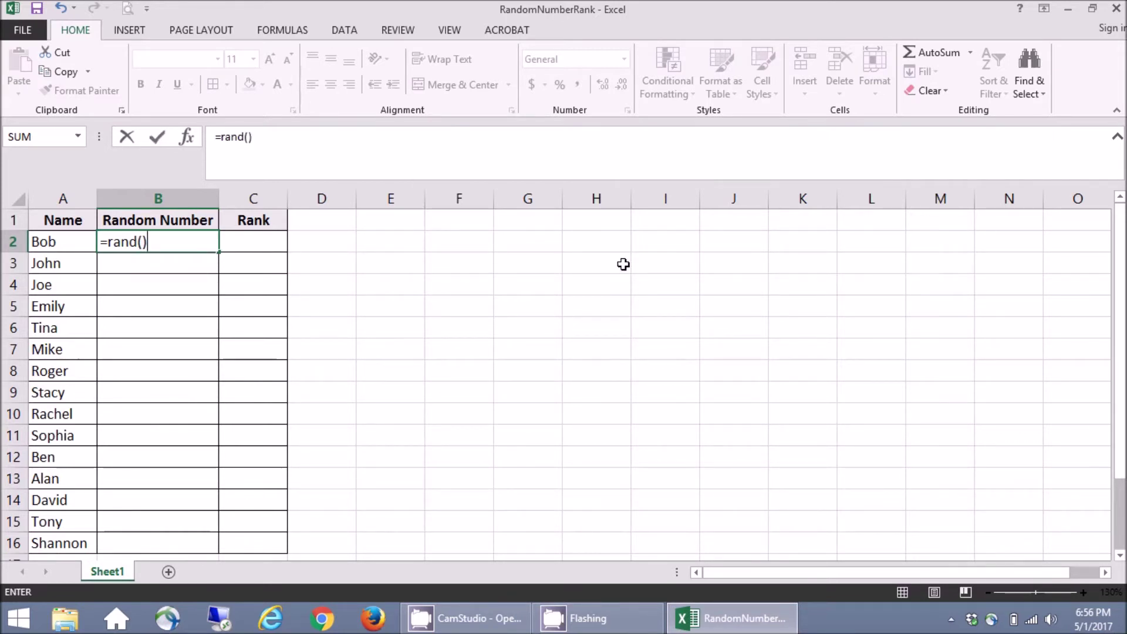
{"action": "key", "text": "Return"}
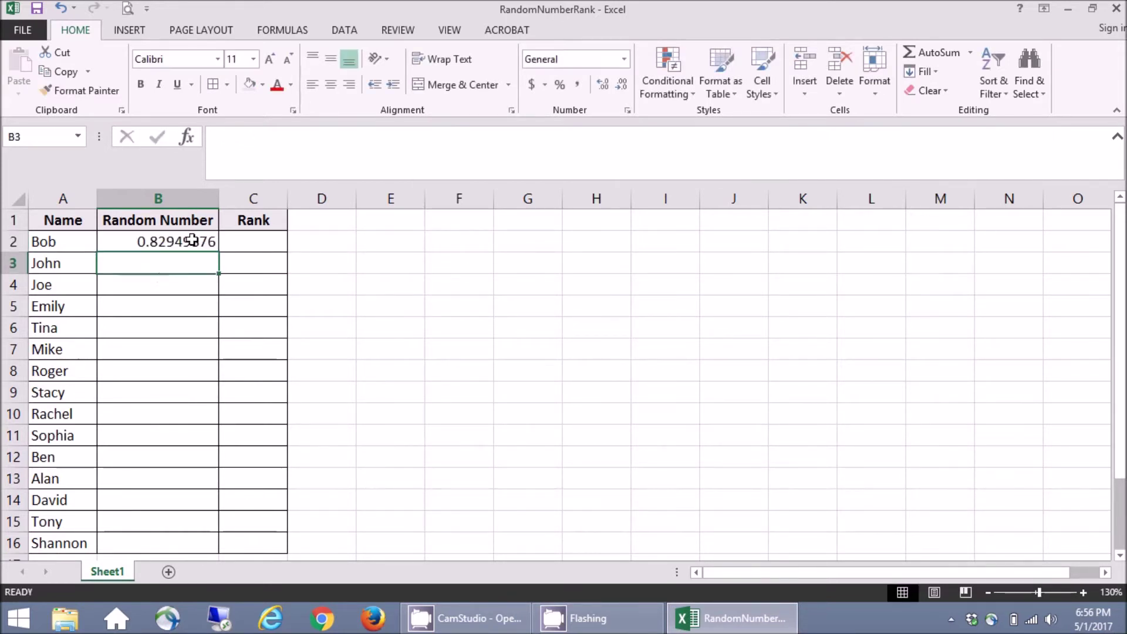
{"action": "left_click", "coordinate": [189, 242]}
{"action": "left_click_drag", "start_coordinate": [221, 255], "coordinate": [198, 546]}
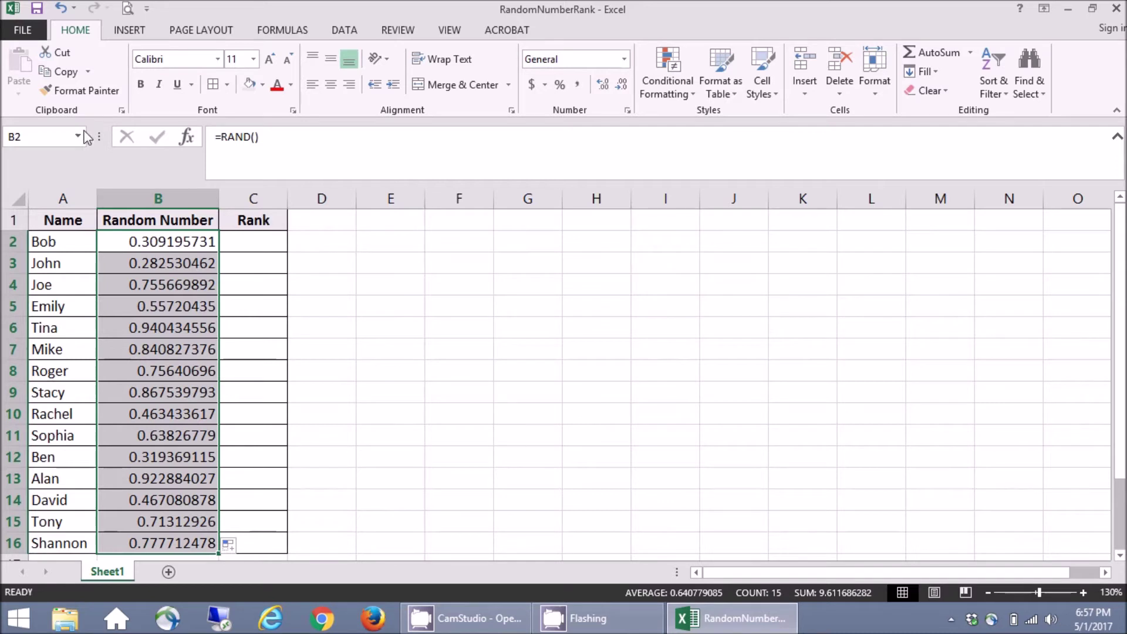
Paste B2:B16 back over itself as Values so the random numbers become fixed
{"action": "left_click", "coordinate": [73, 75]}
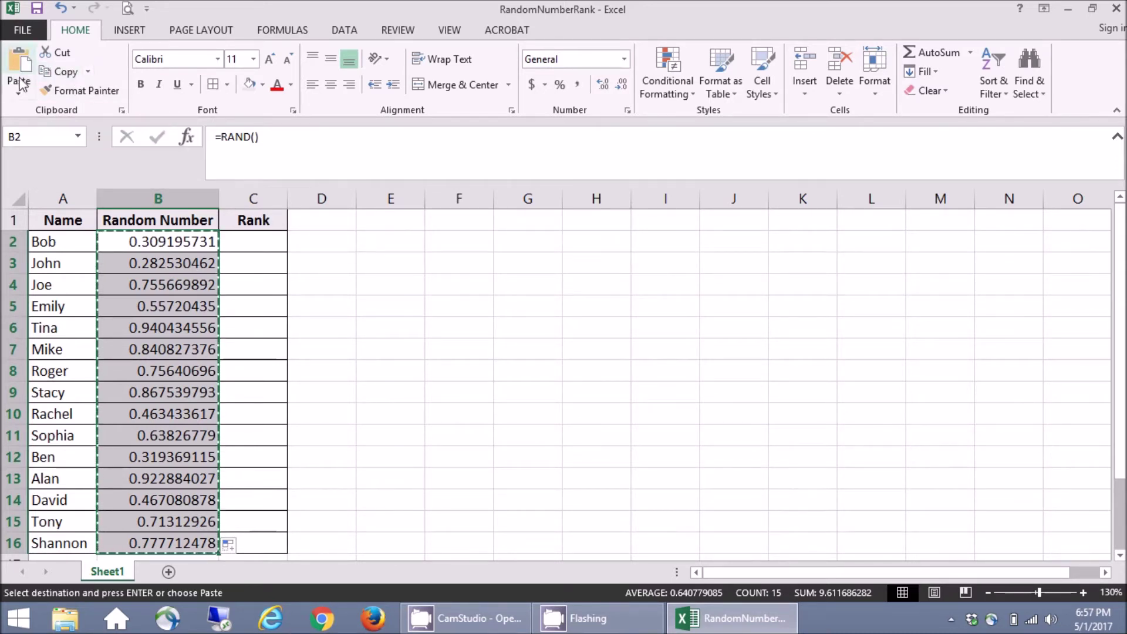
{"action": "left_click", "coordinate": [26, 95]}
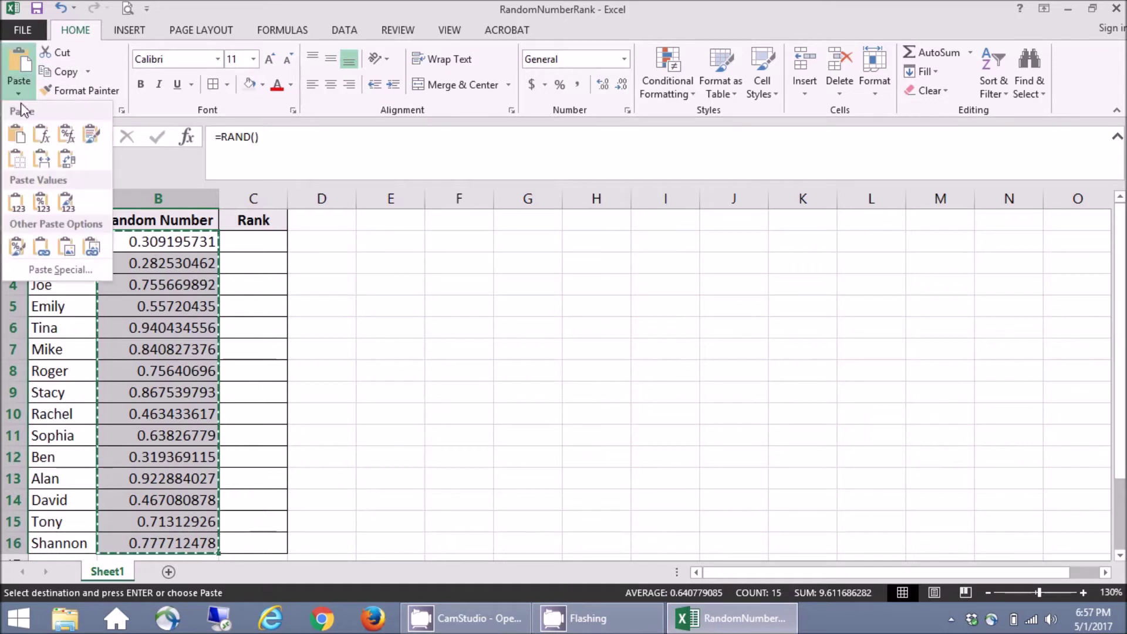
{"action": "left_click", "coordinate": [18, 209]}
{"action": "left_click", "coordinate": [134, 241]}
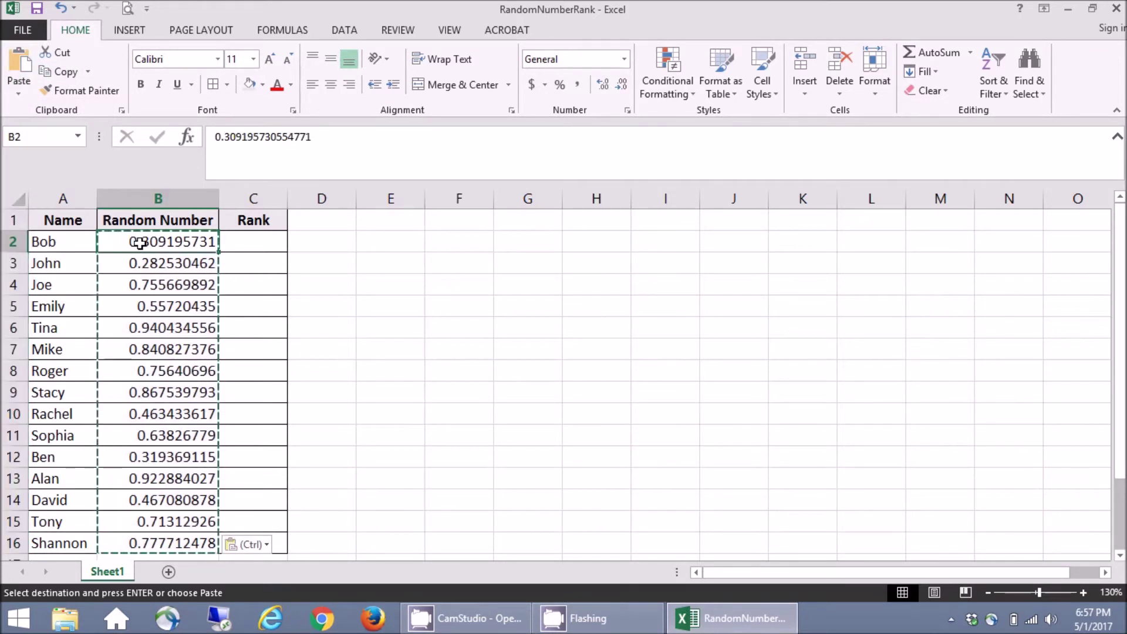
{"action": "key", "text": "Right"}
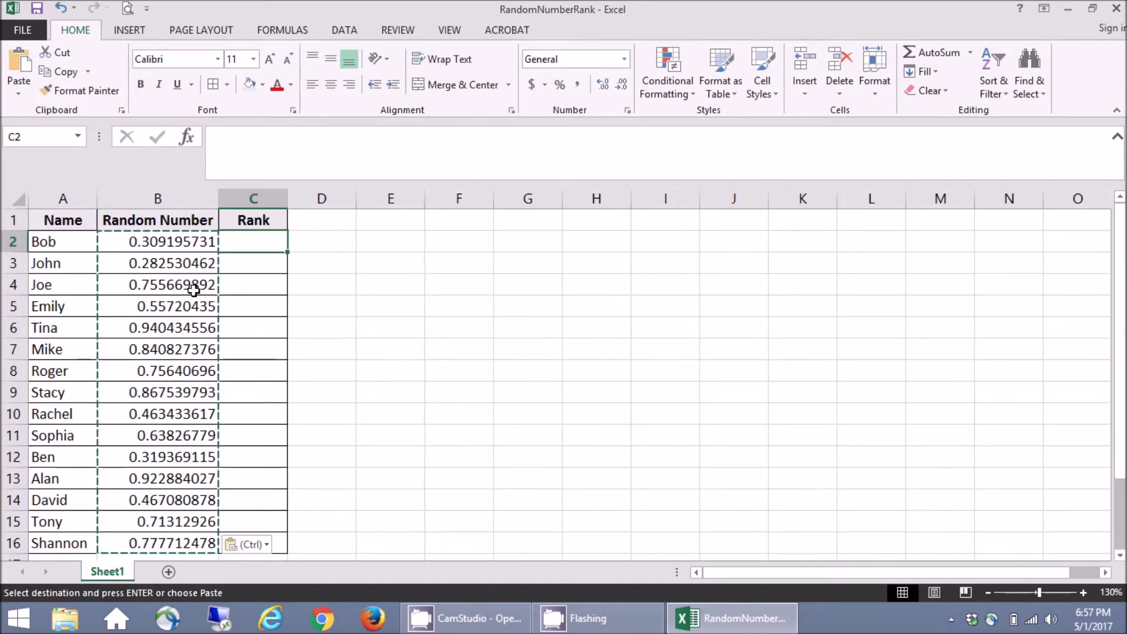
Begin a =RANK.EQ( formula in C2, reviewing the RANK.EQ description first
{"action": "type", "text": "=rank"}
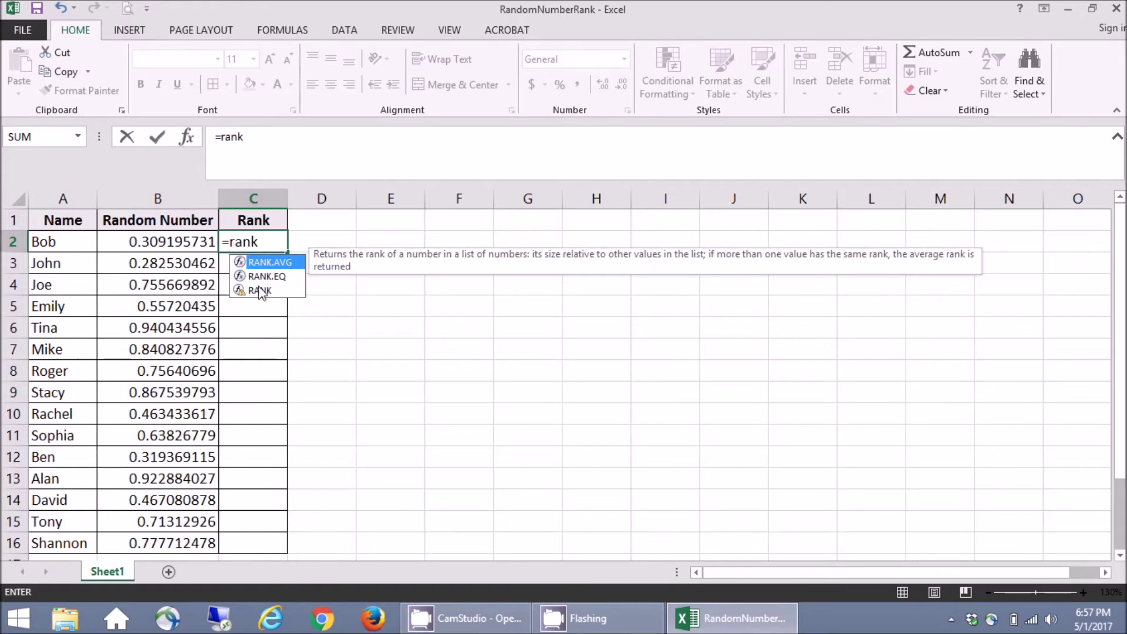
{"action": "left_click", "coordinate": [279, 282]}
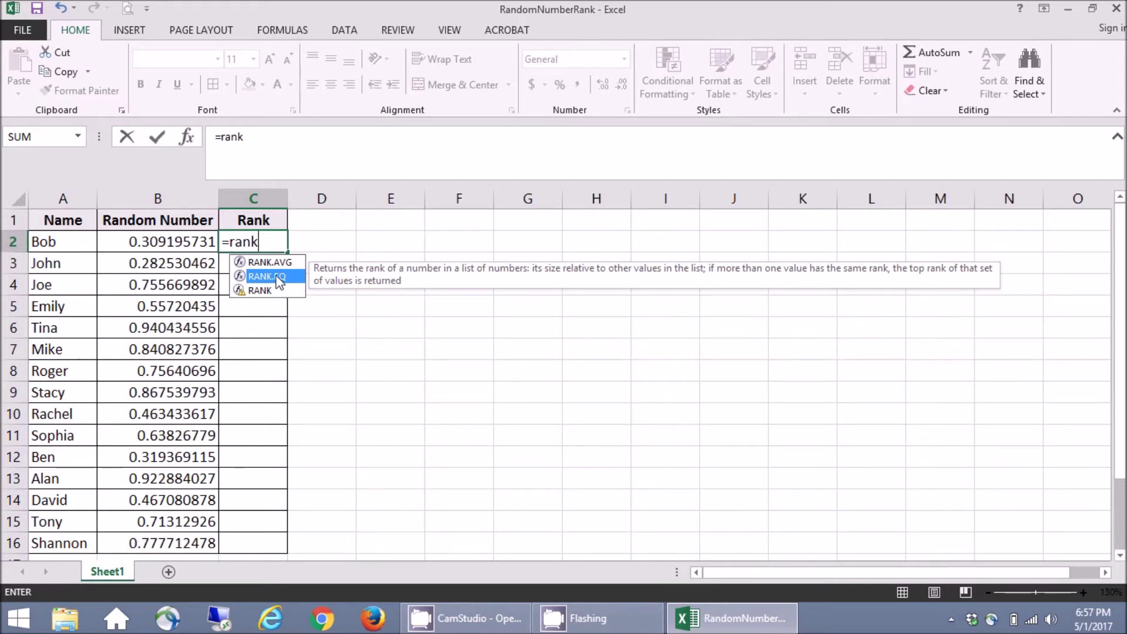
{"action": "type", "text": "."}
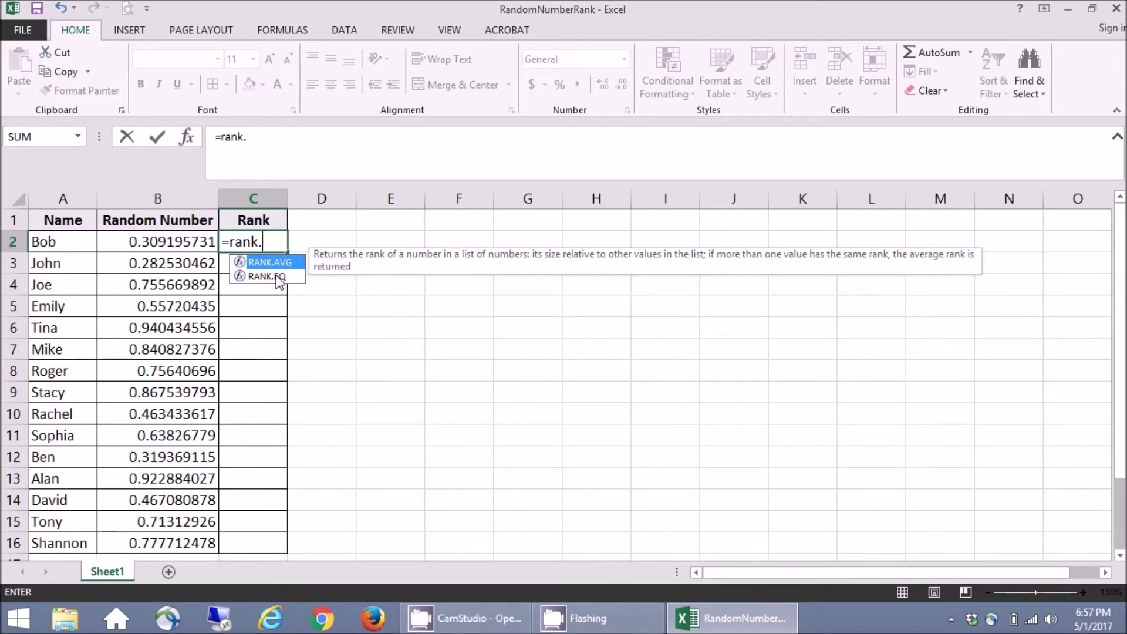
{"action": "type", "text": "eq("}
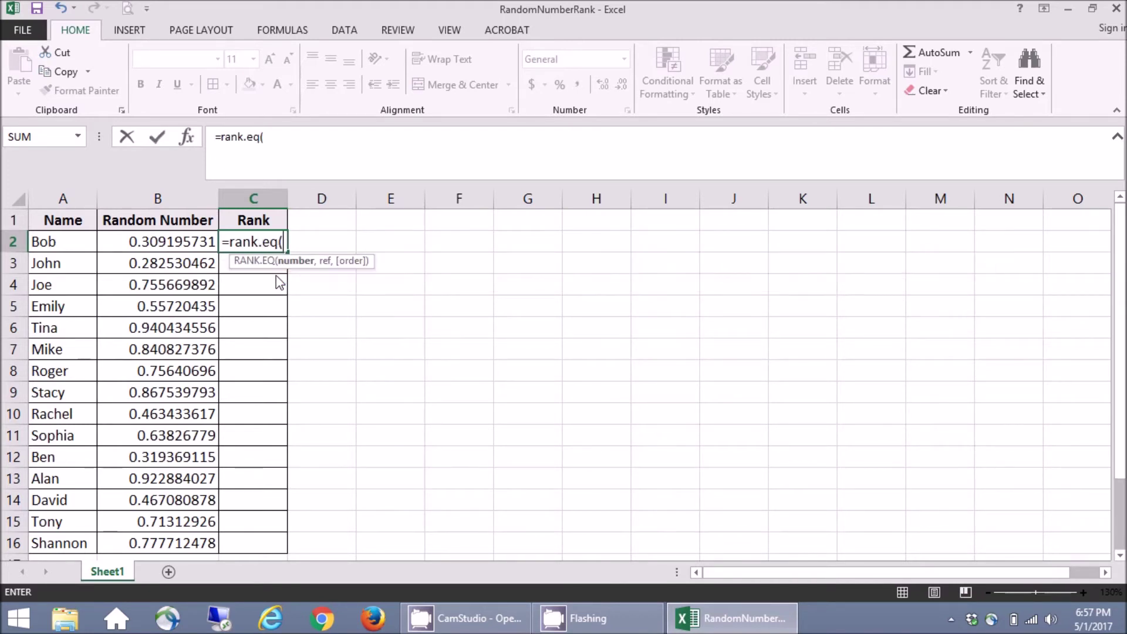
Complete C2 as =RANK.EQ(B2,B$2:B$16) with locked rows, returning 14
{"action": "left_click", "coordinate": [182, 243]}
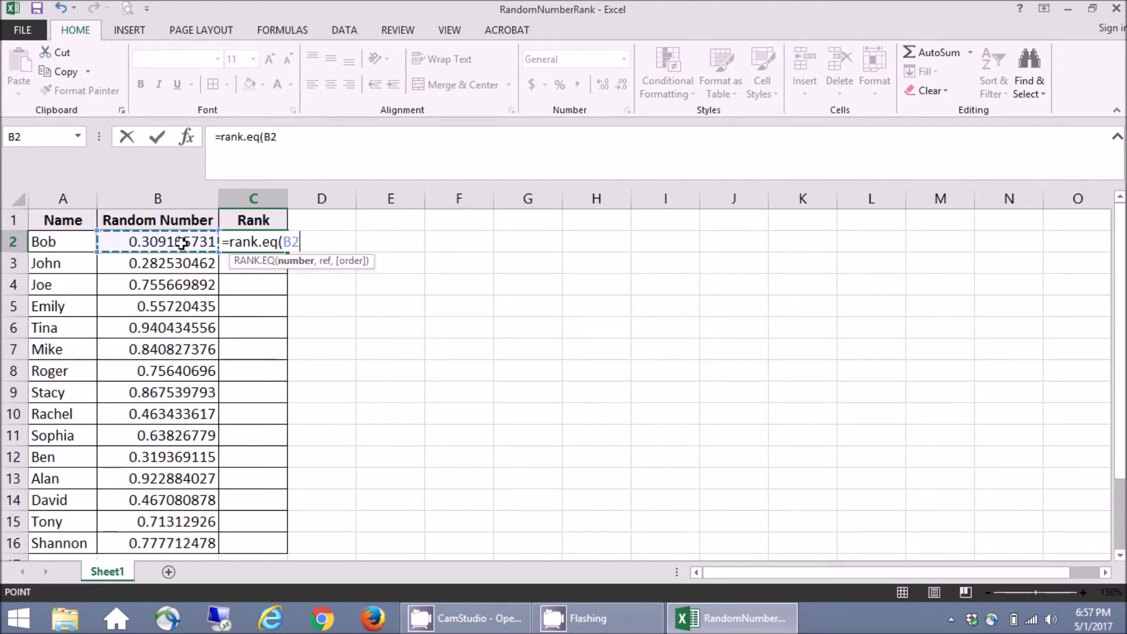
{"action": "type", "text": ","}
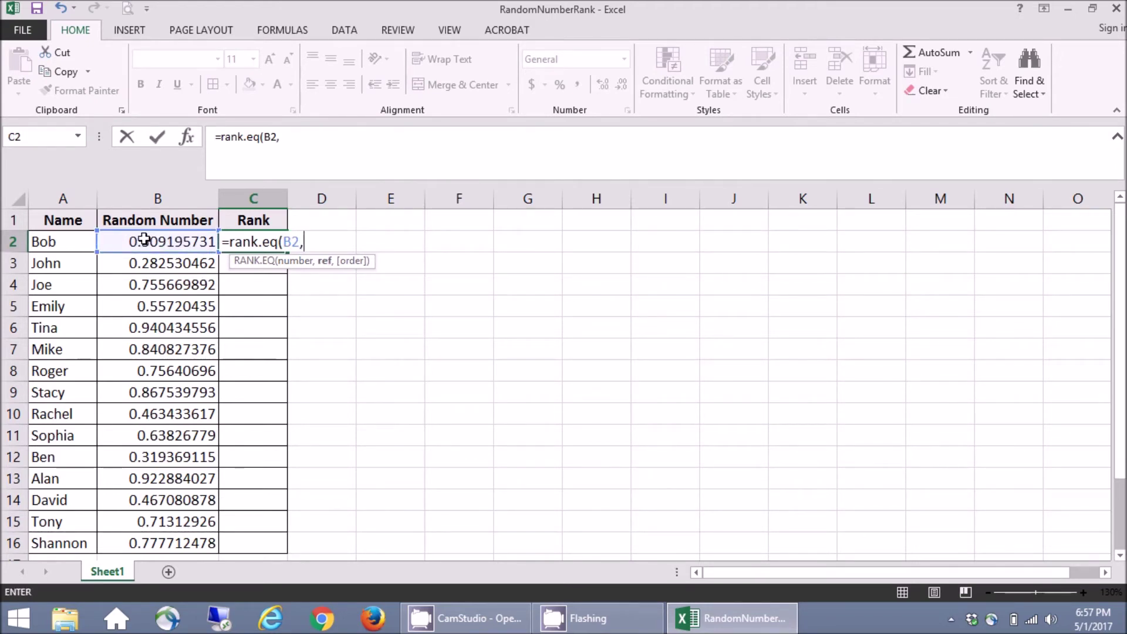
{"action": "left_click_drag", "start_coordinate": [145, 240], "coordinate": [181, 536]}
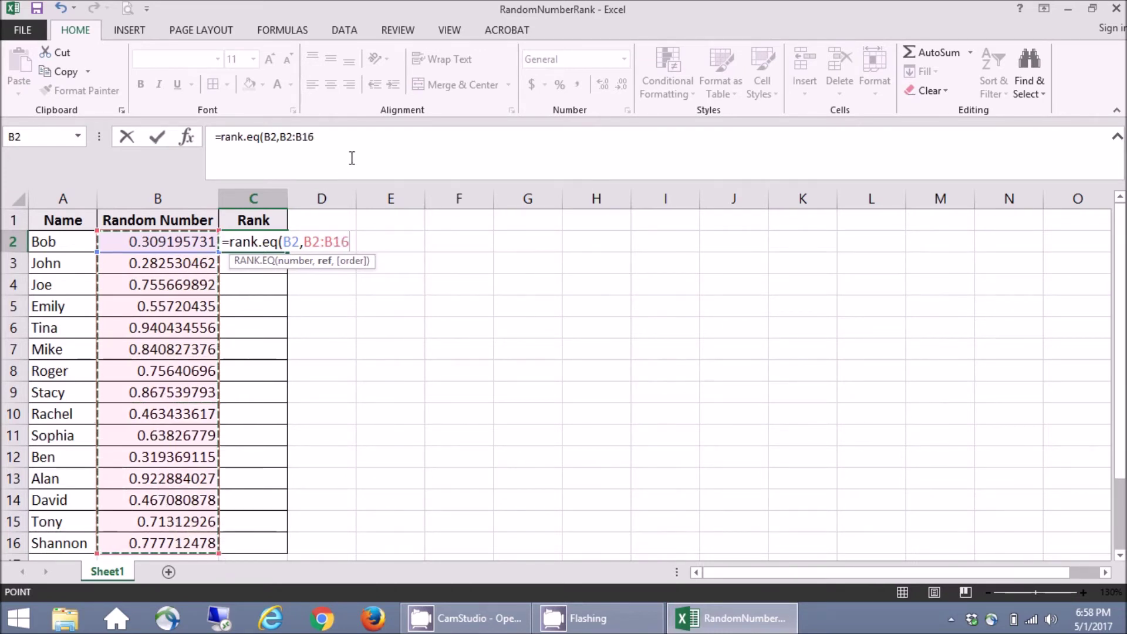
{"action": "left_click", "coordinate": [349, 137]}
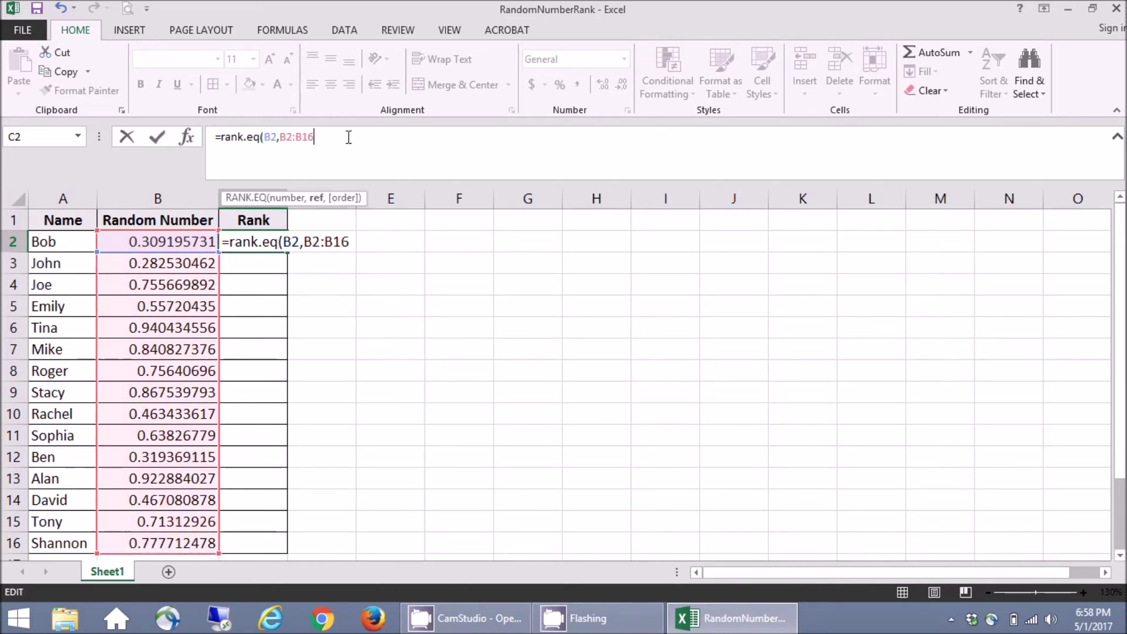
{"action": "type", "text": ")"}
{"action": "left_click", "coordinate": [280, 137]}
{"action": "key", "text": "Right"}
{"action": "type", "text": "$"}
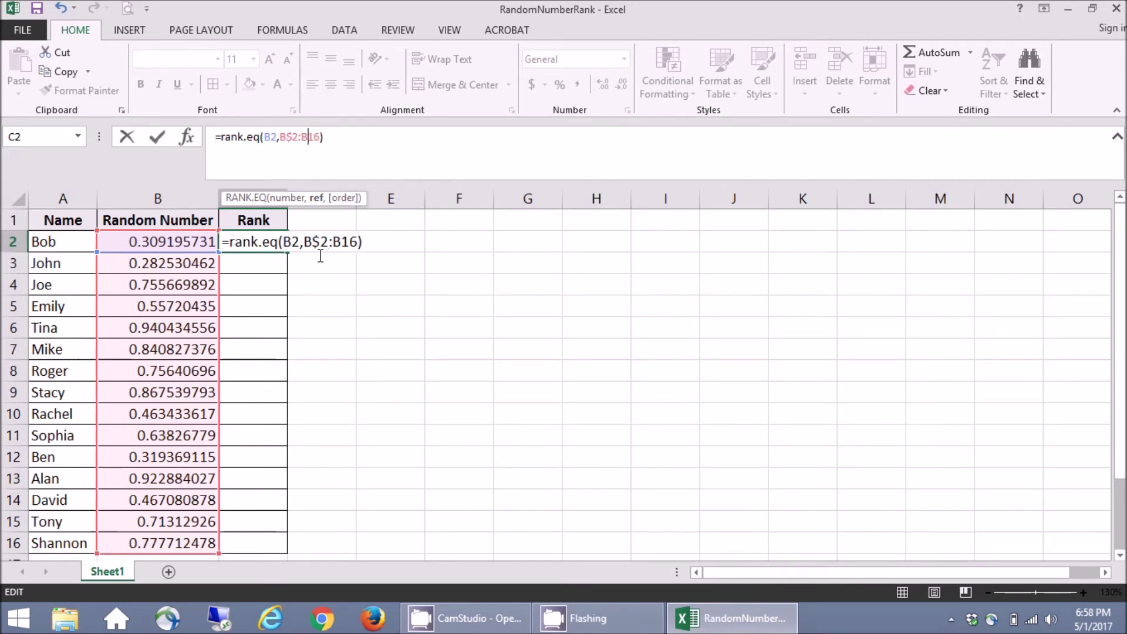
{"action": "key", "text": "Right"}
{"action": "key", "text": "Right"}
{"action": "key", "text": "Right"}
{"action": "type", "text": "$"}
{"action": "key", "text": "ctrl+Return"}
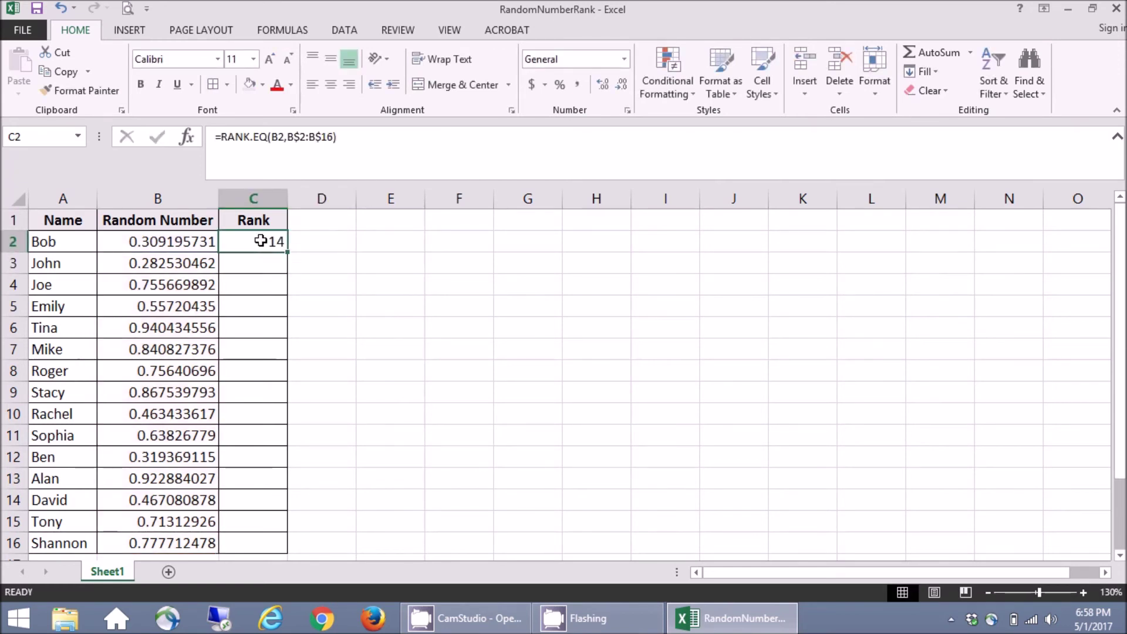
Fill the rank formula from C2 down to C16 and check the copied formulas
{"action": "left_click_drag", "start_coordinate": [287, 254], "coordinate": [297, 546]}
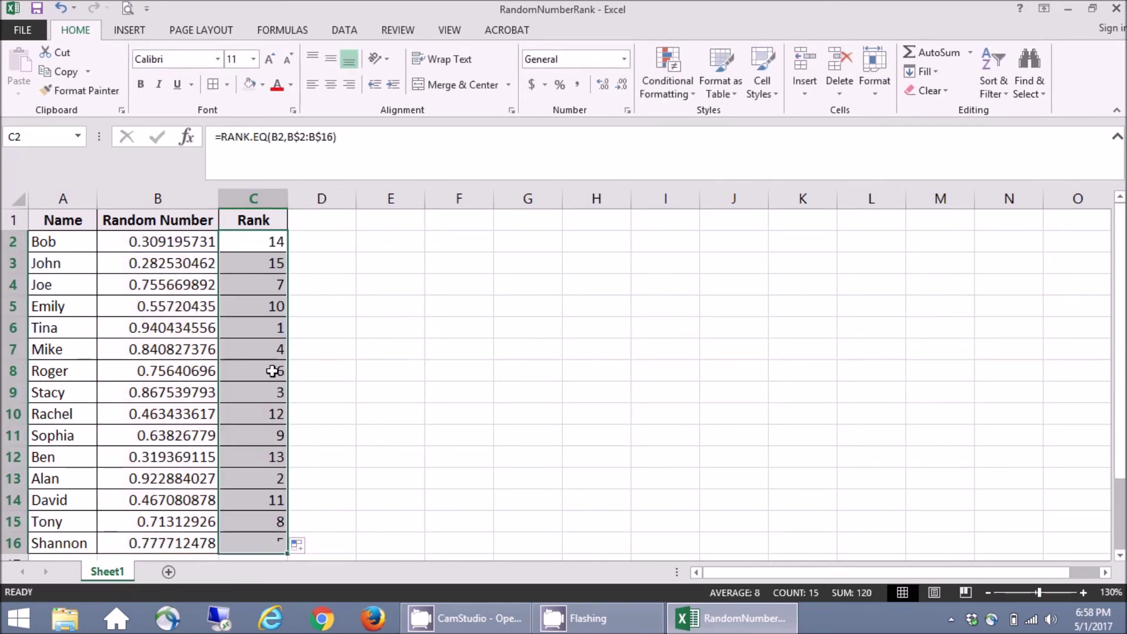
{"action": "left_click", "coordinate": [269, 240]}
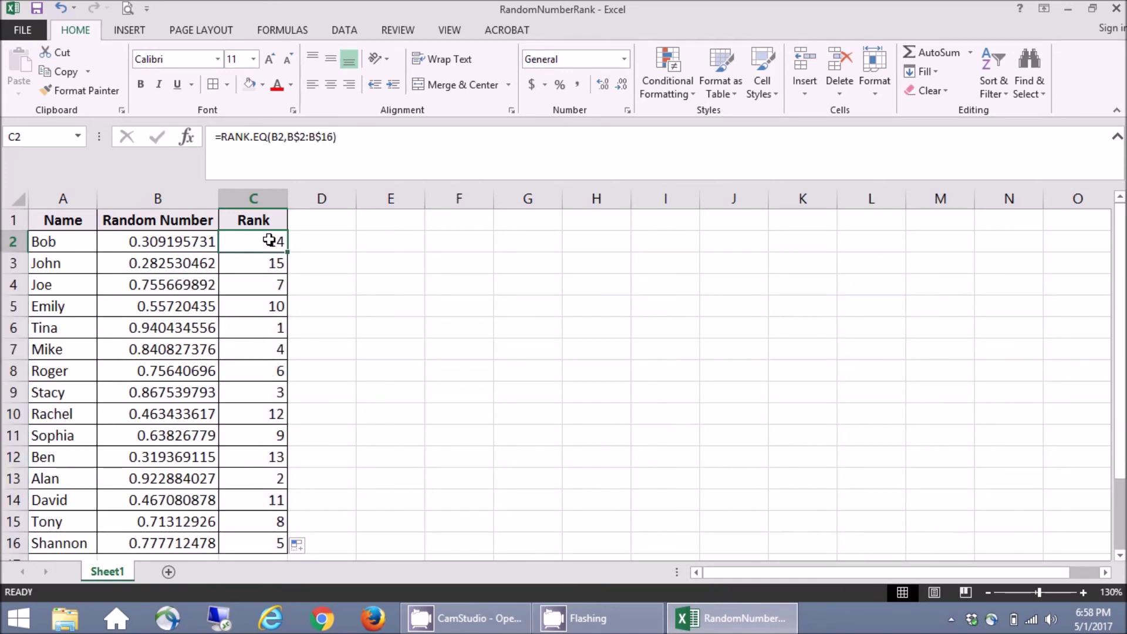
{"action": "left_click", "coordinate": [277, 140]}
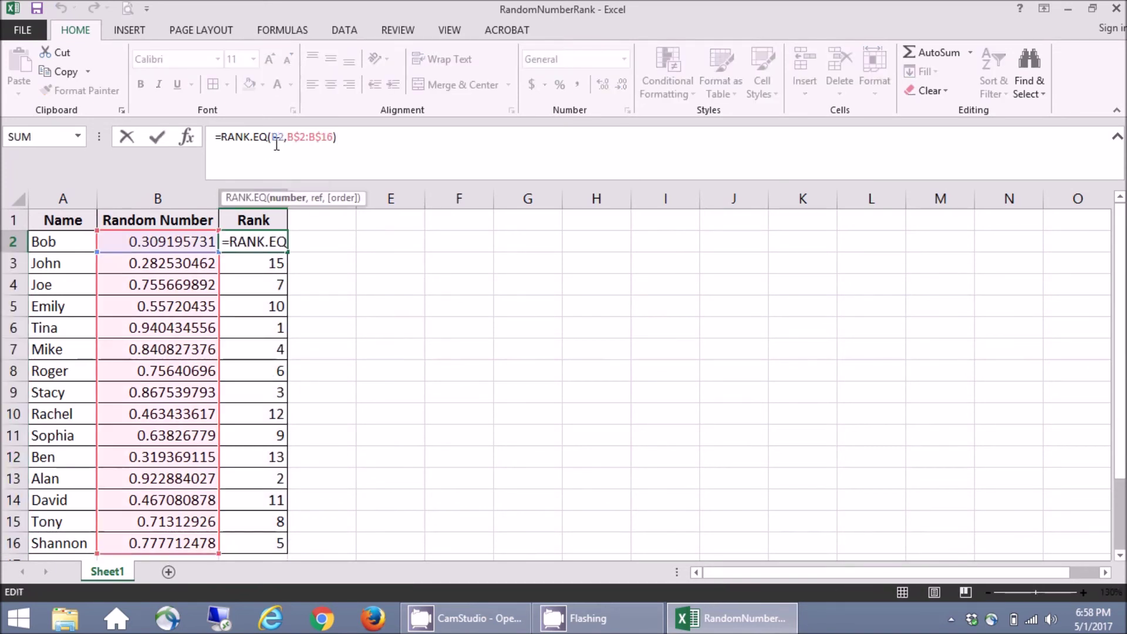
{"action": "key", "text": "Return"}
{"action": "key", "text": "Return"}
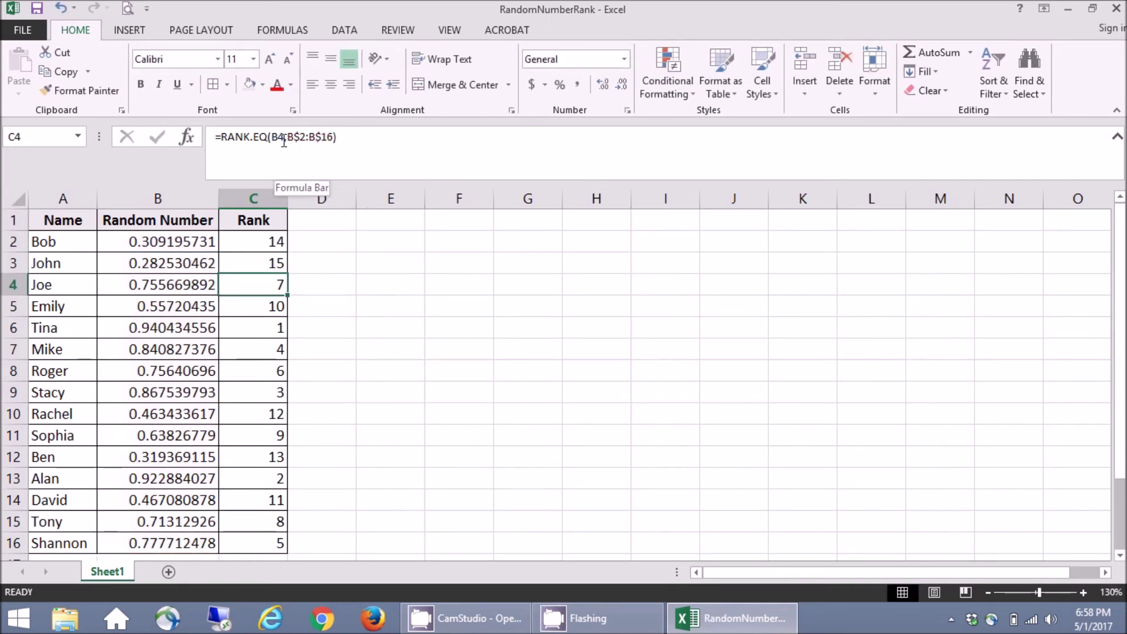
{"action": "key", "text": "Return"}
{"action": "key", "text": "Return"}
{"action": "key", "text": "Return"}
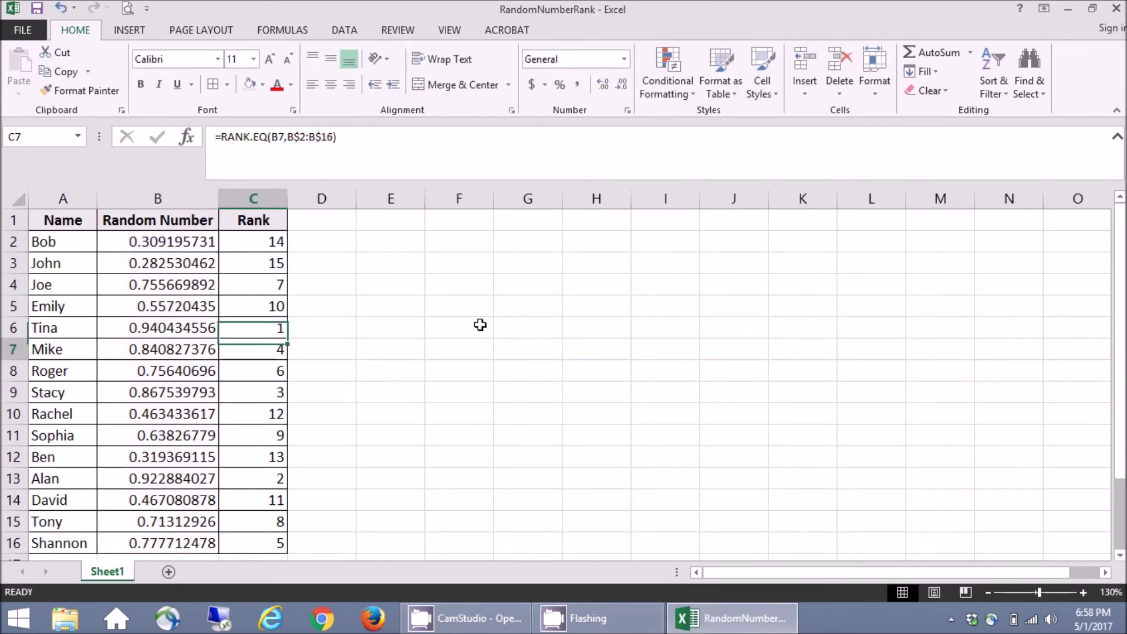
{"action": "key", "text": "Return"}
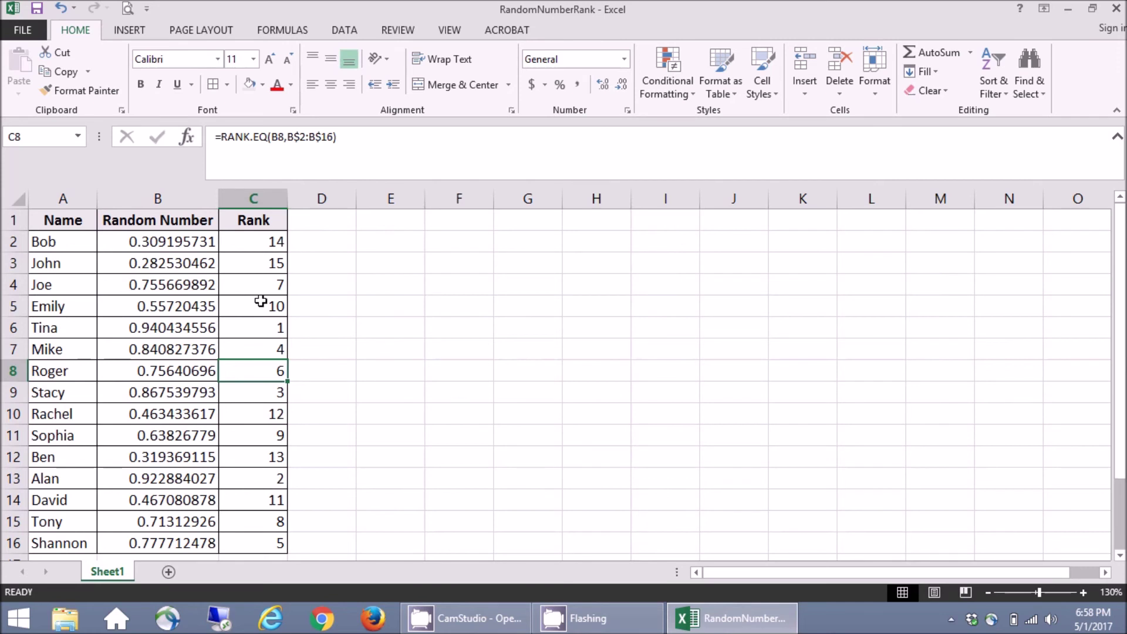
{"action": "left_click", "coordinate": [8, 220]}
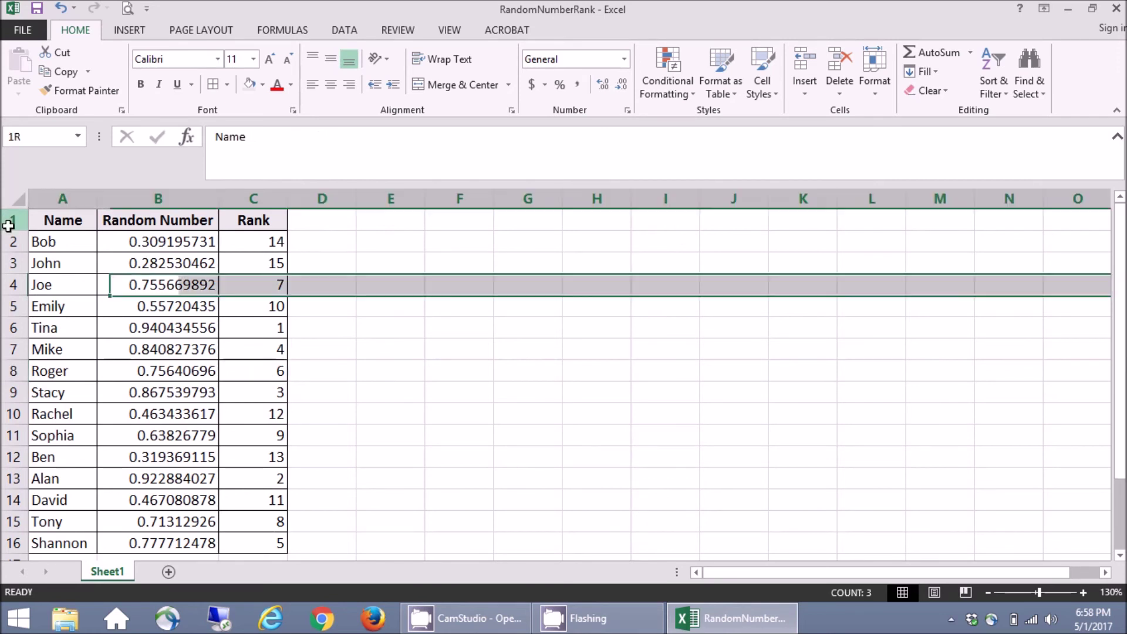
Turn on Filter for the header row of the table
{"action": "left_click", "coordinate": [991, 87]}
{"action": "left_click", "coordinate": [1014, 170]}
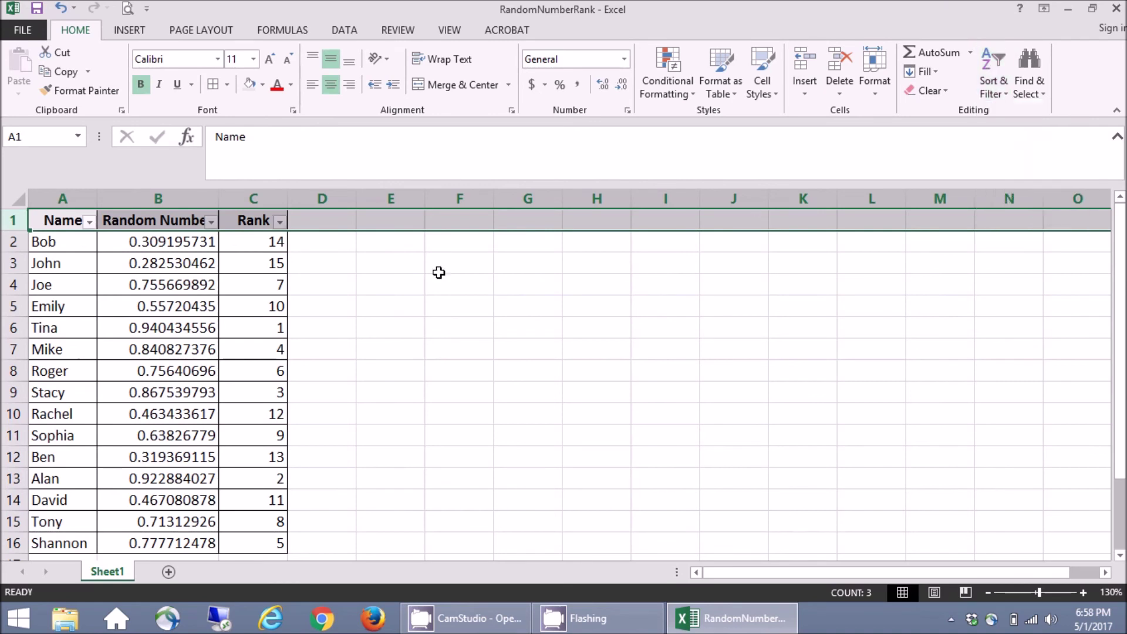
{"action": "left_click", "coordinate": [390, 260]}
Sort the list by Rank smallest to largest and verify the top rank formulas
{"action": "left_click", "coordinate": [280, 221]}
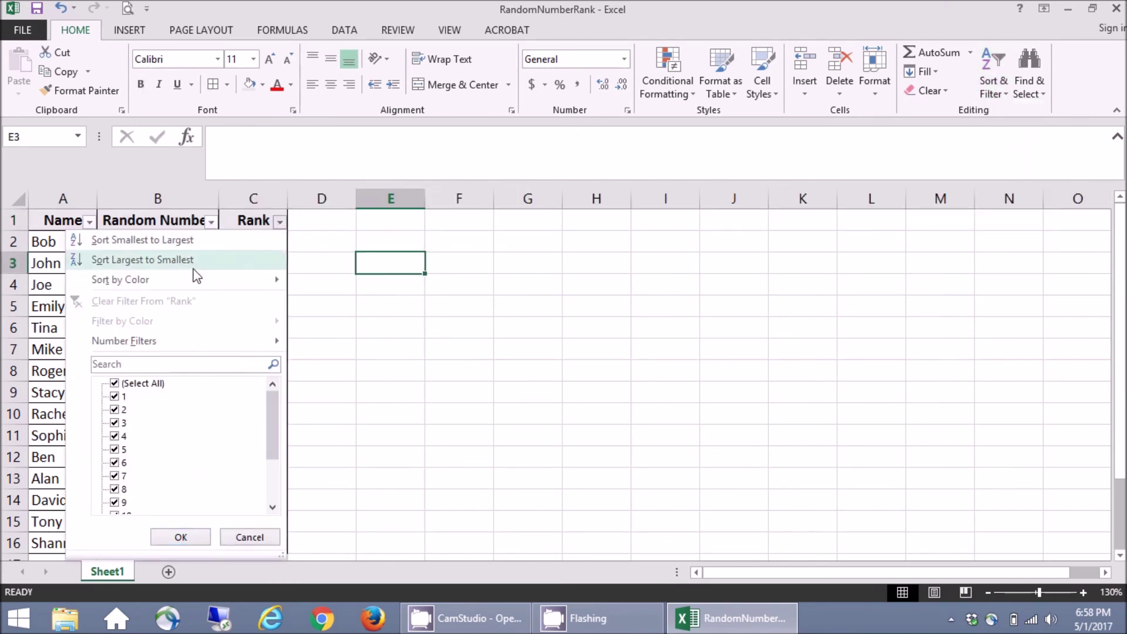
{"action": "left_click", "coordinate": [170, 240]}
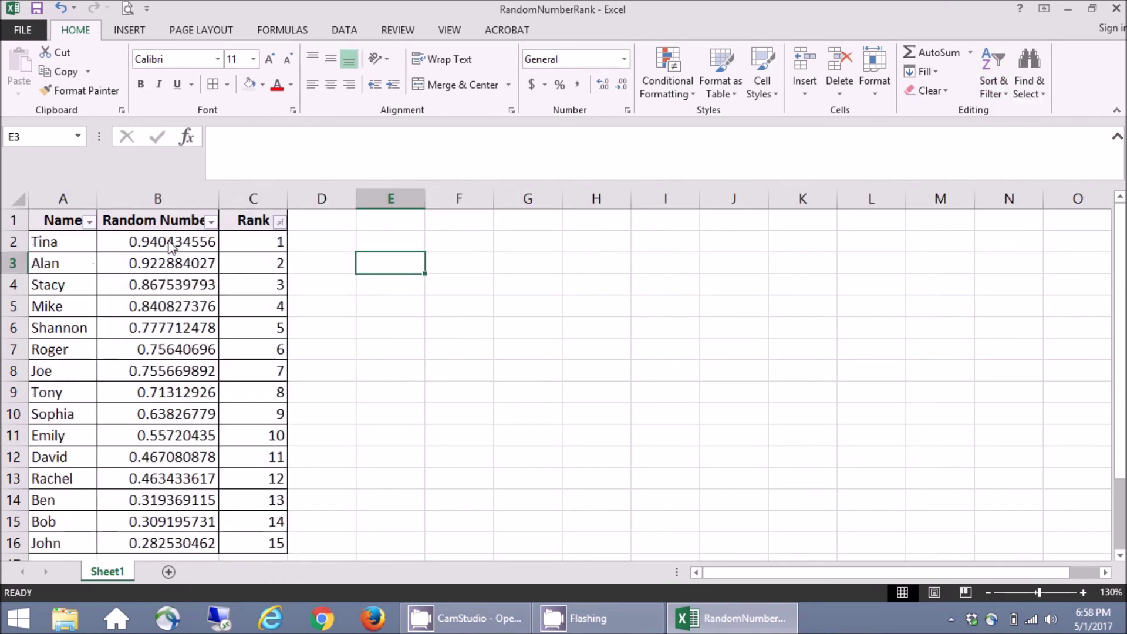
{"action": "left_click", "coordinate": [244, 247]}
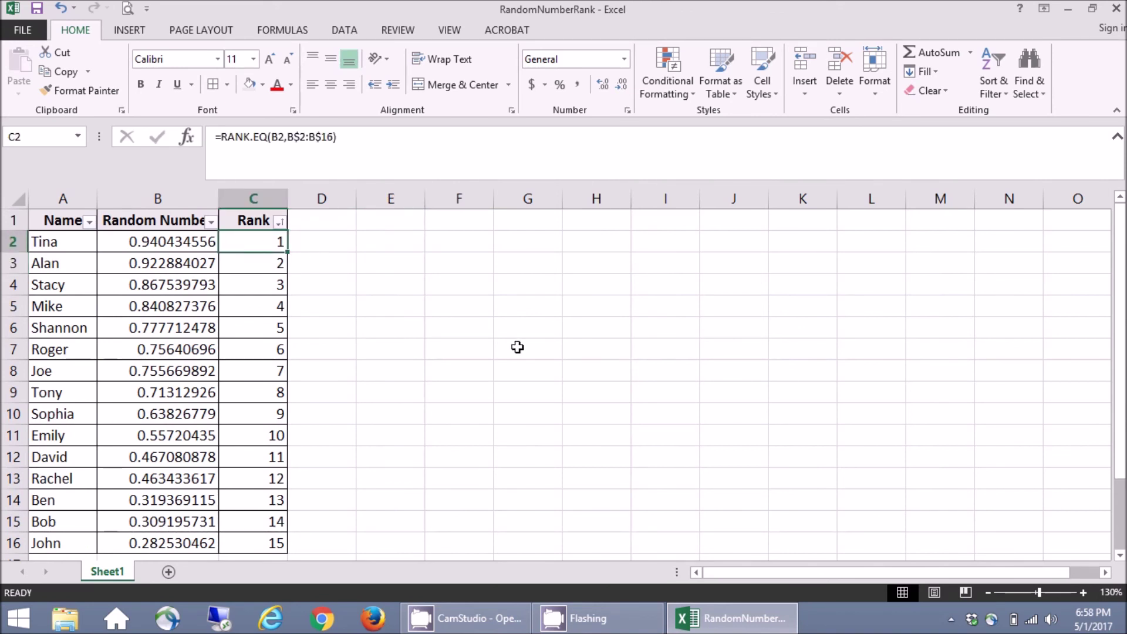
{"action": "key", "text": "Down"}
{"action": "key", "text": "Down"}
{"action": "key", "text": "Down"}
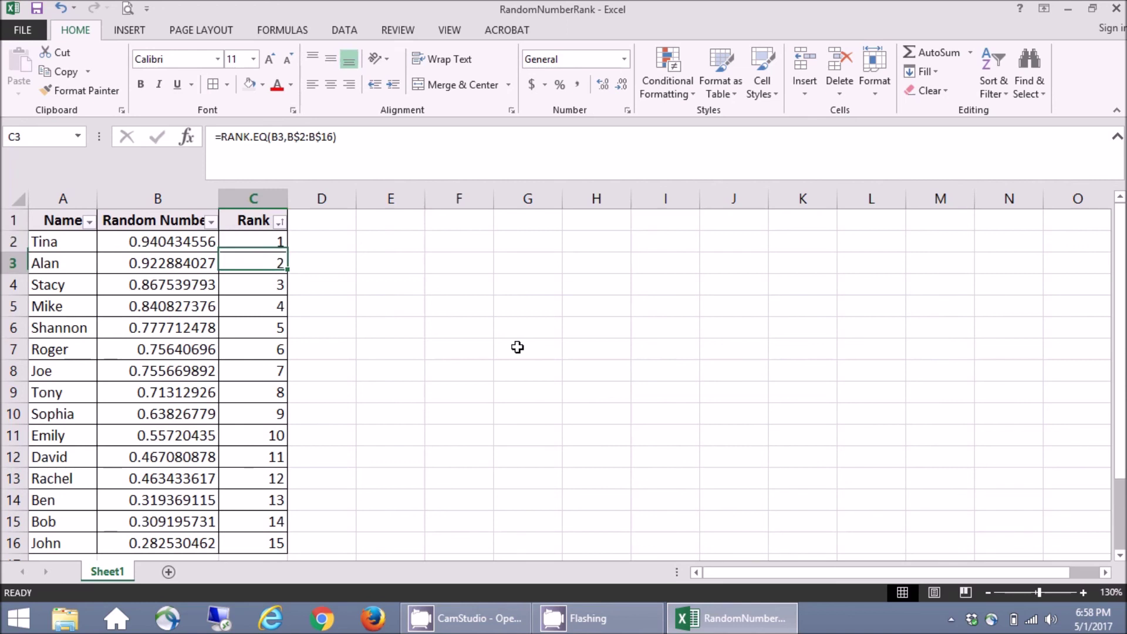